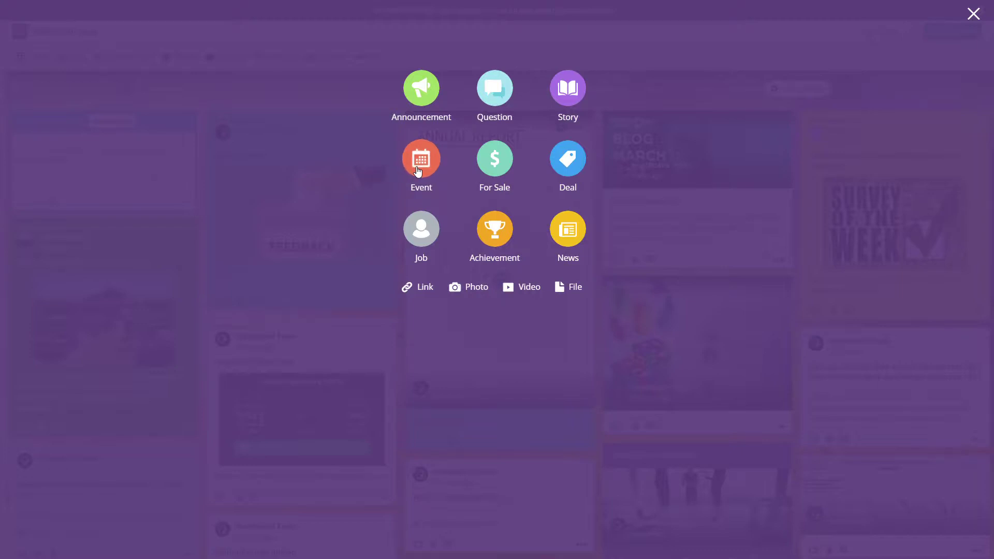
click(418, 171)
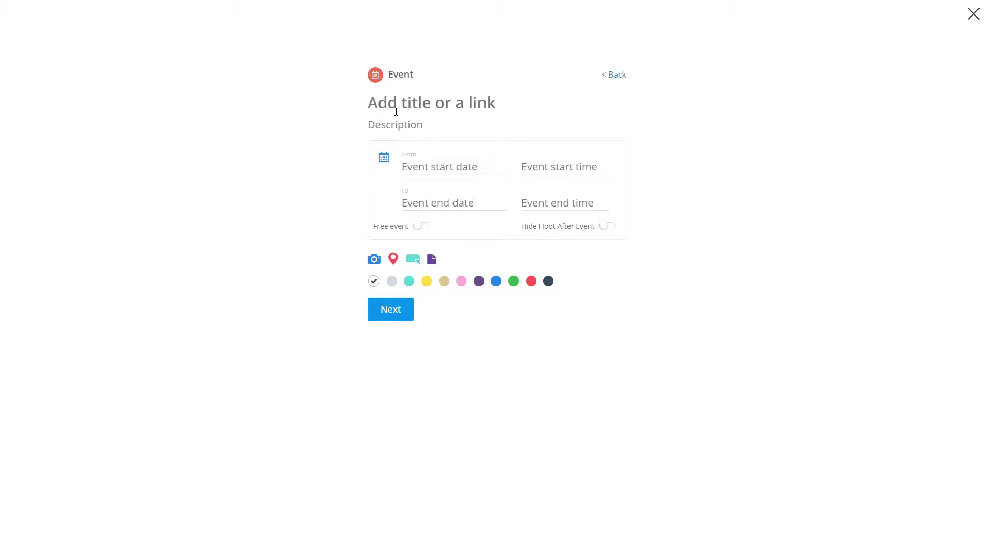
text(https://www.youtube.com/watch?v=HTR2CcBtgRQ)
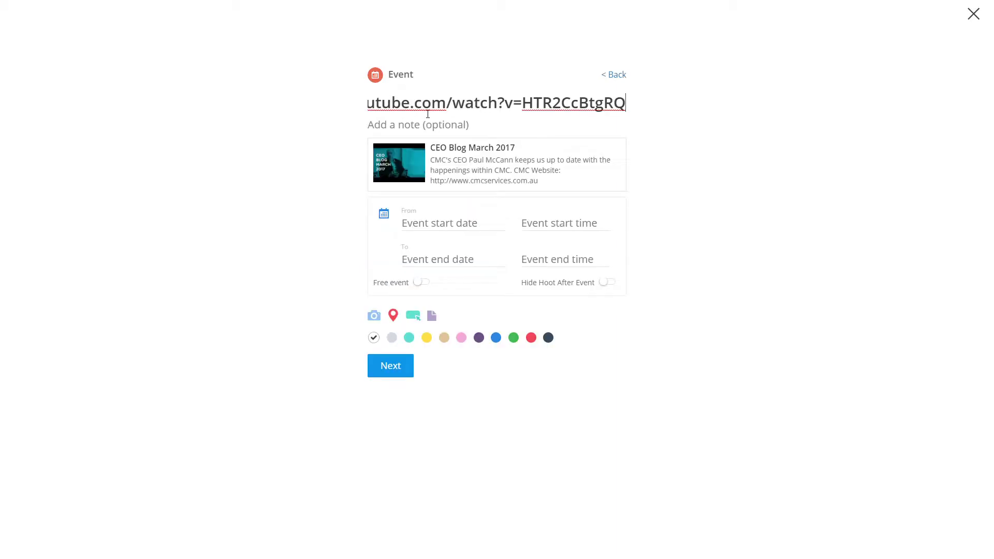
click(411, 128)
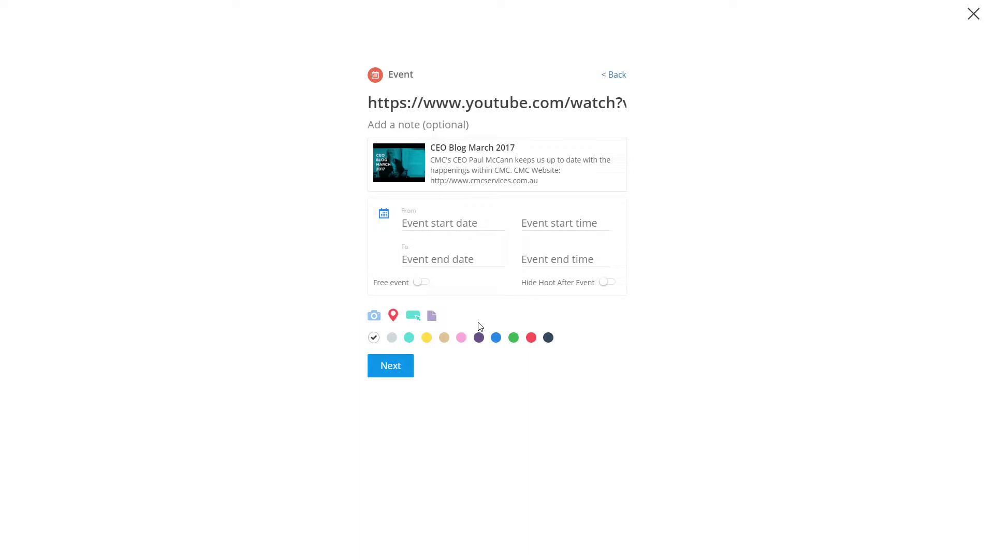
click(973, 15)
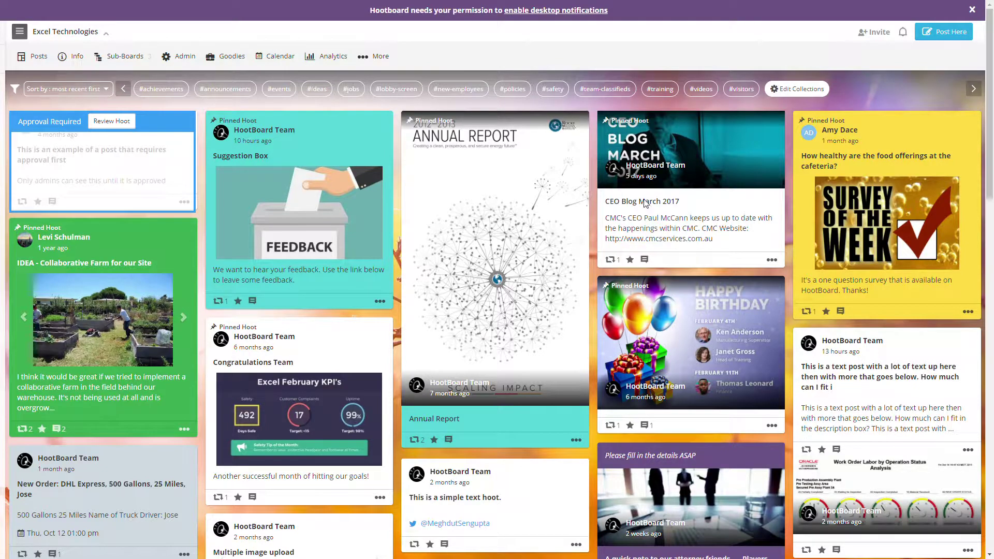
Step: View the full CEO Blog March 2017 post on the board and return to the board
click(647, 203)
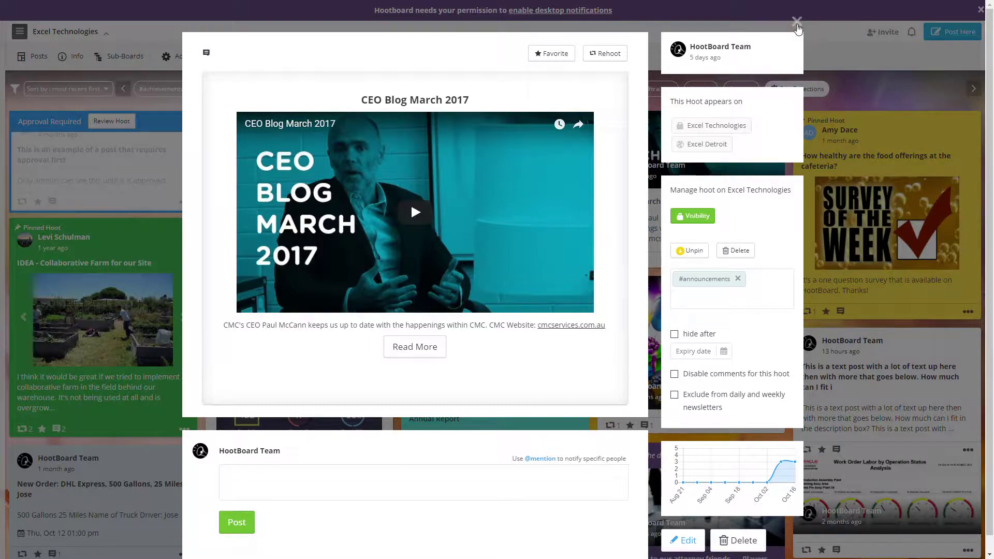
click(797, 24)
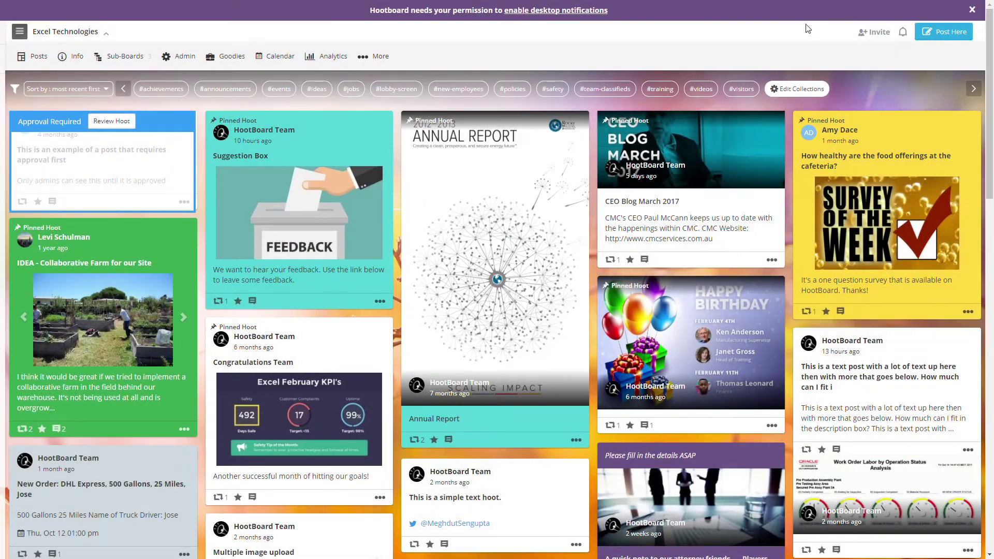
Step: Start a new Event post and give it the title "Happy 4th of July!"
click(928, 33)
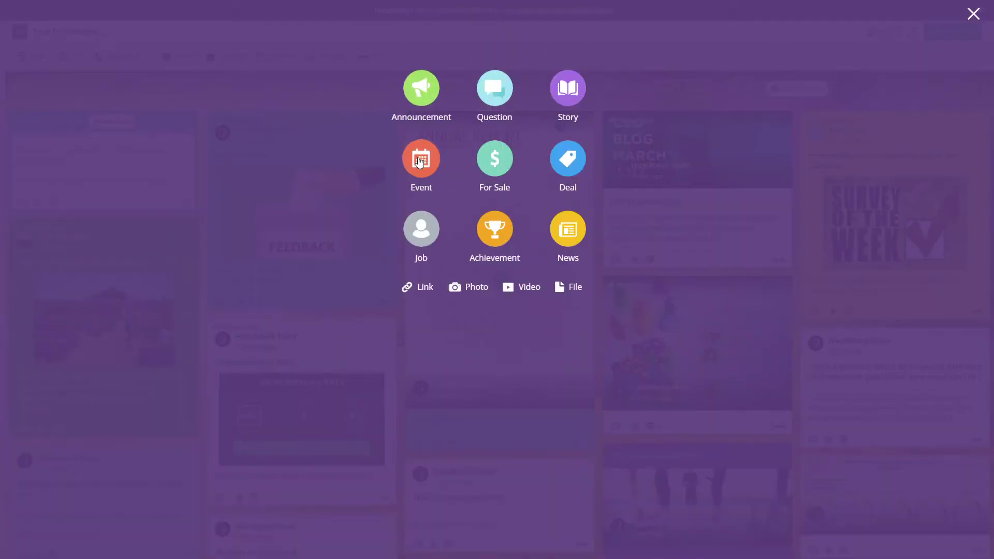
click(420, 162)
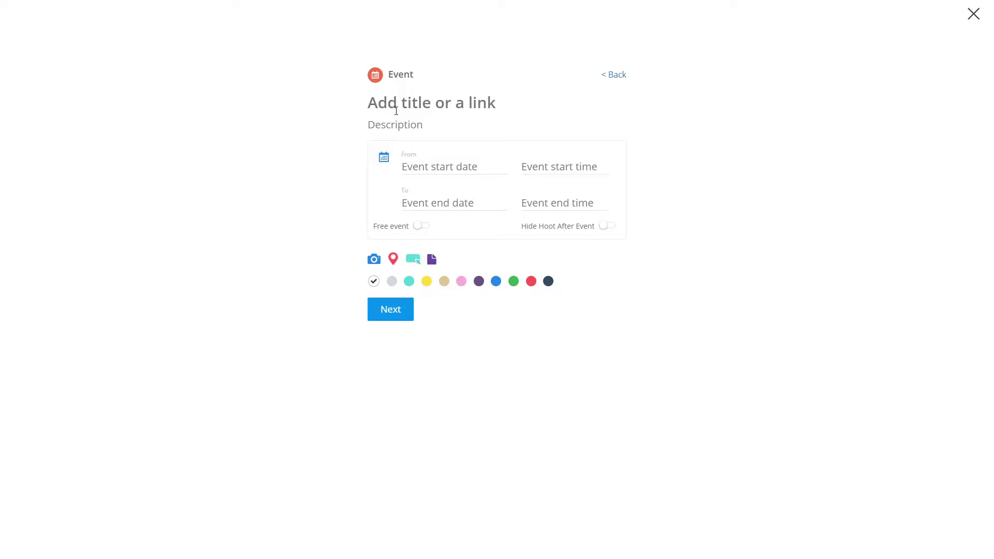
text(Happy 5)
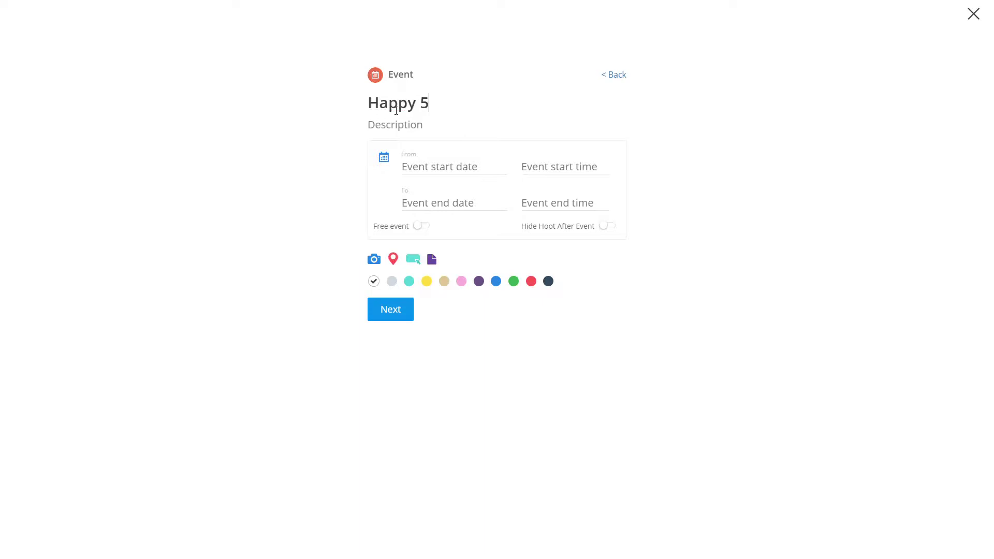
key(BackSpace)
text(4th of July!)
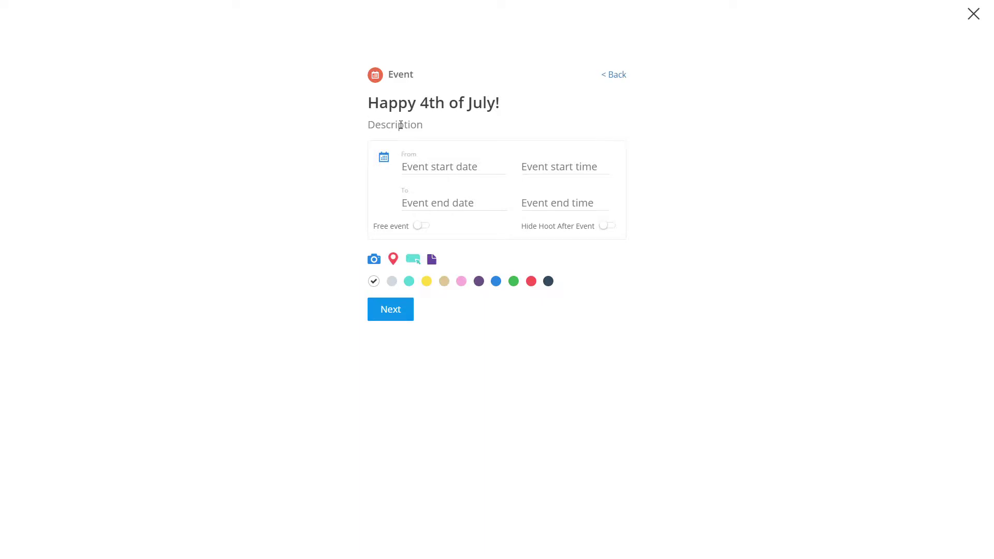
Step: Enter the description "You can say some stuff here!" with the word "some" in bold, followed by three line breaks
text(You can say some stuff here!)
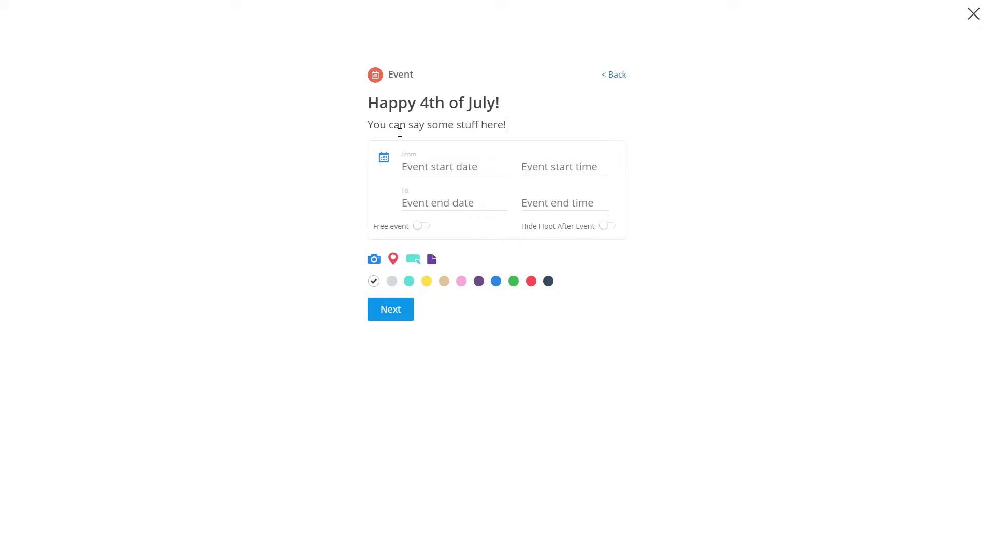
triple_click(399, 125)
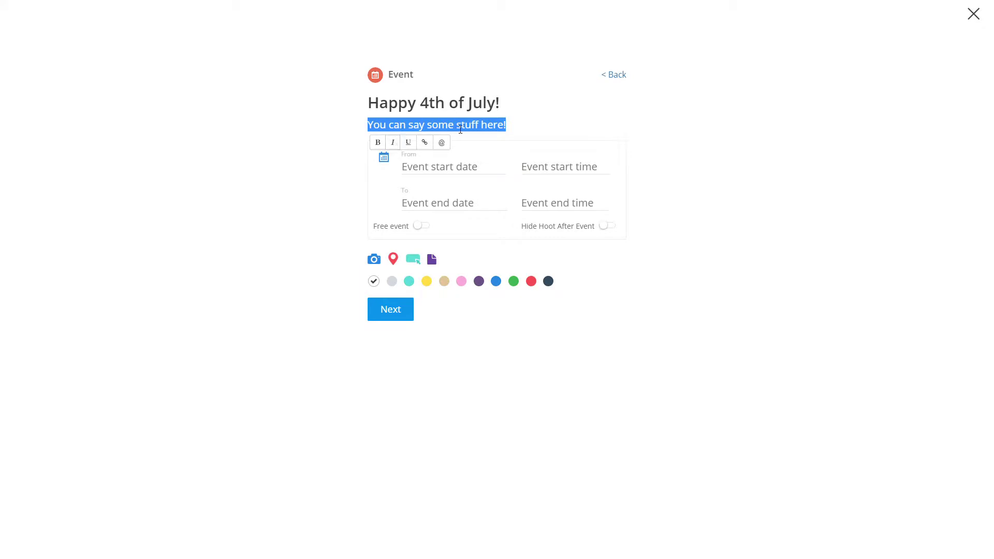
double_click(440, 125)
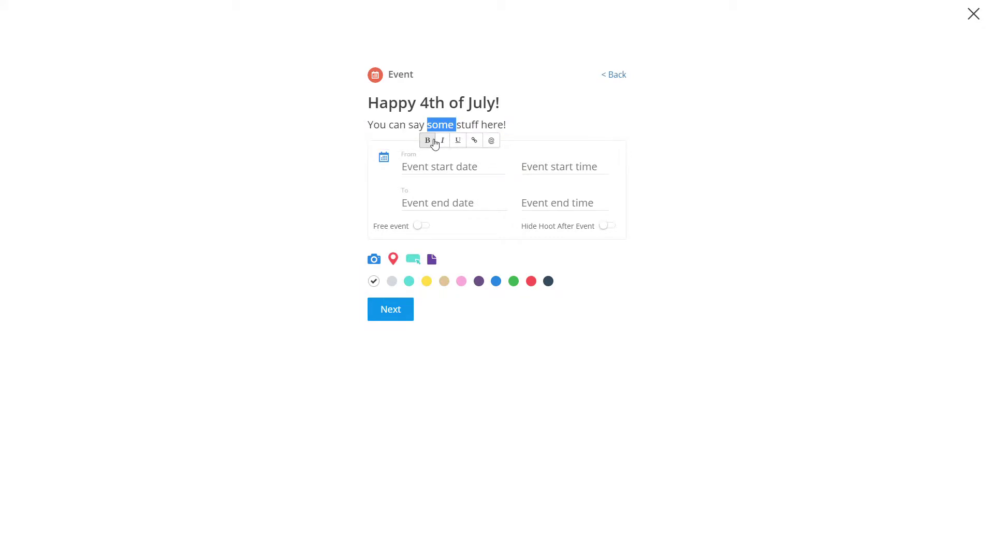
click(433, 143)
click(283, 159)
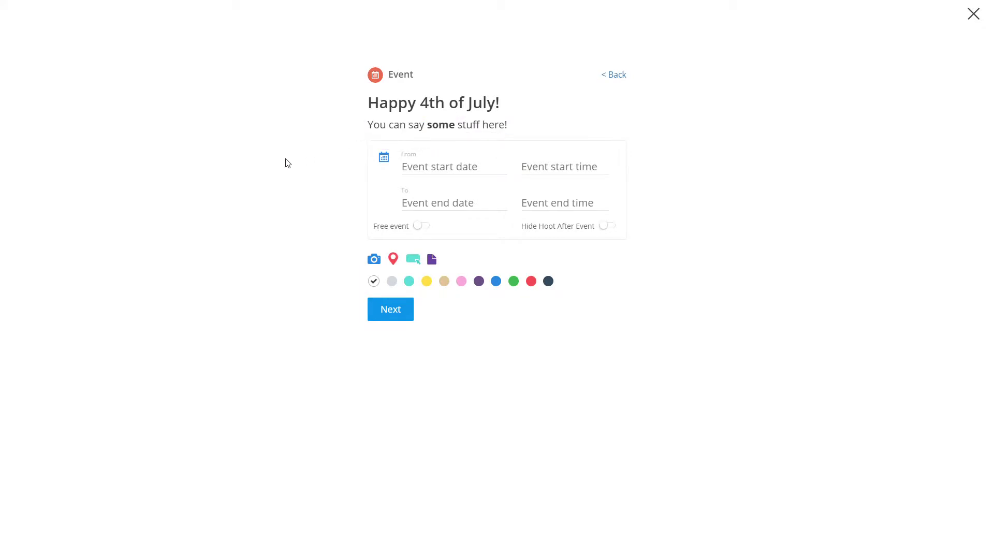
key(Return)
key(Return)
key(Return)
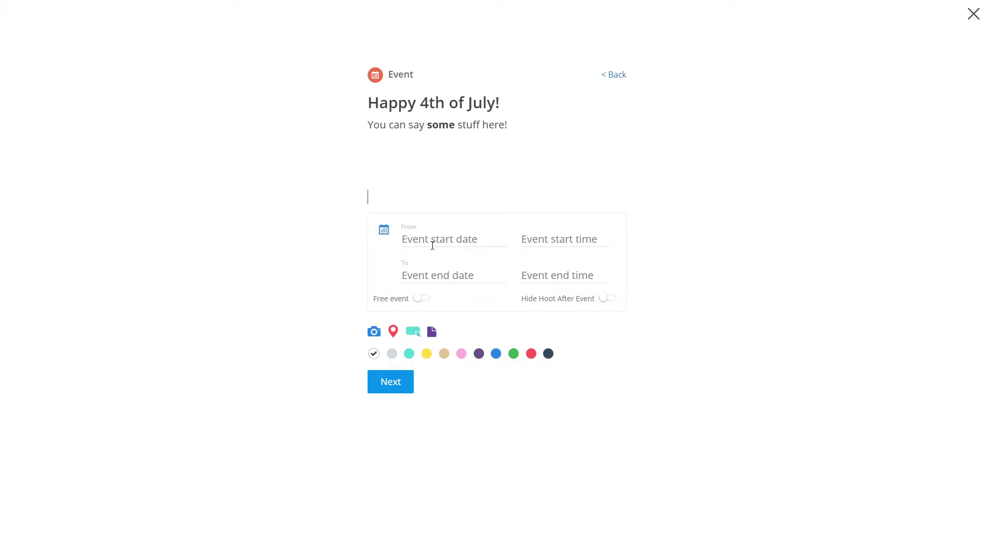
Step: Schedule the event from 10/17/2017 at 1:00 PM to 10/17/2017 at 4:00 PM
click(432, 246)
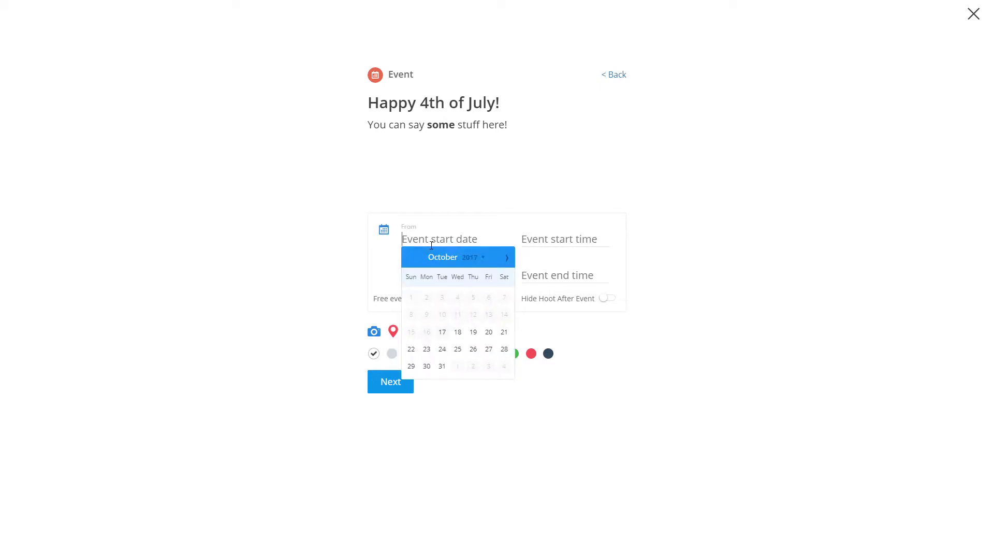
click(448, 337)
click(551, 243)
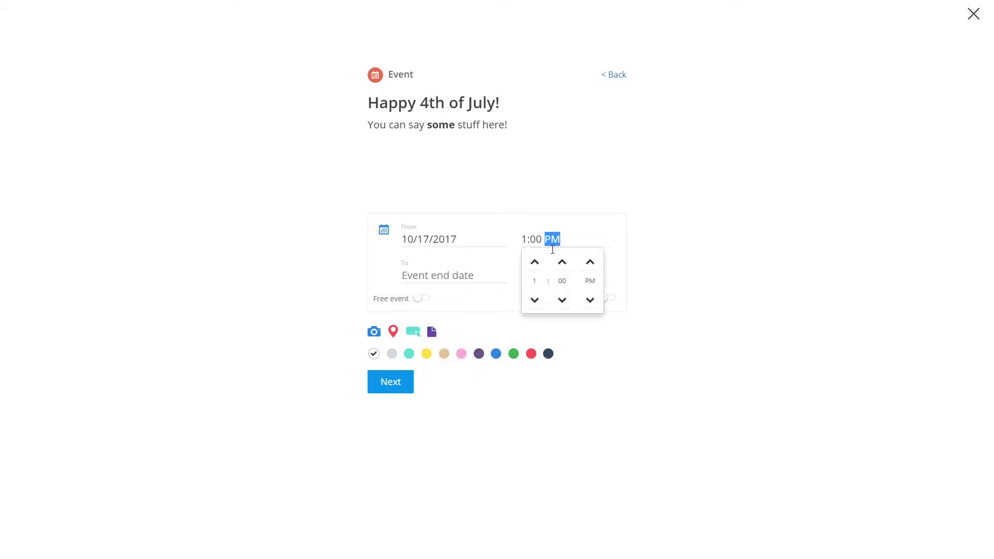
click(458, 274)
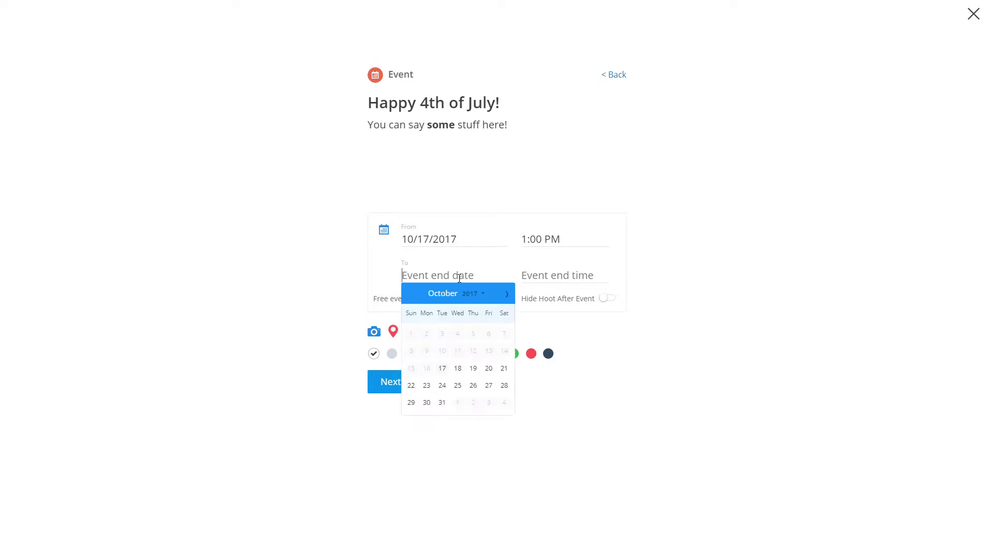
click(447, 370)
click(561, 275)
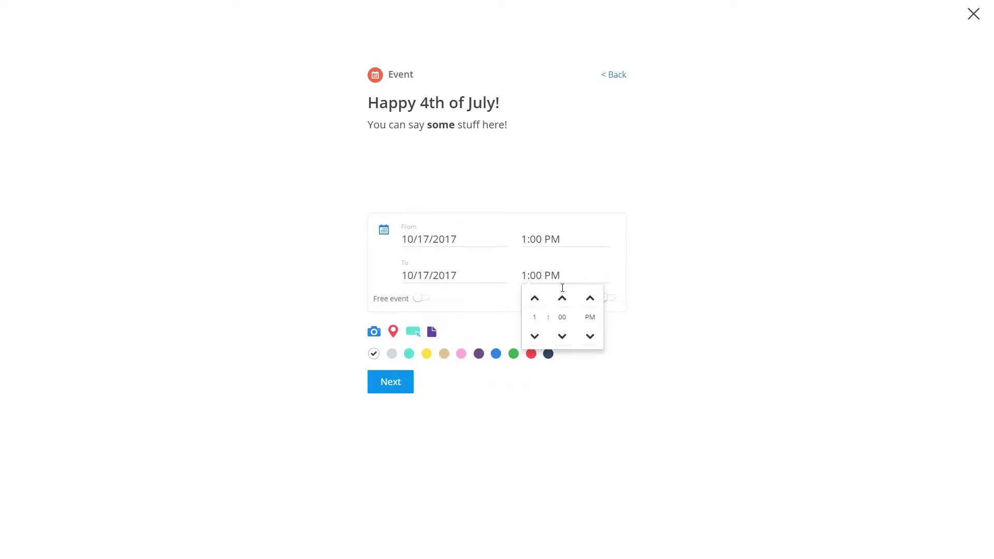
click(545, 307)
click(545, 306)
click(545, 306)
click(554, 394)
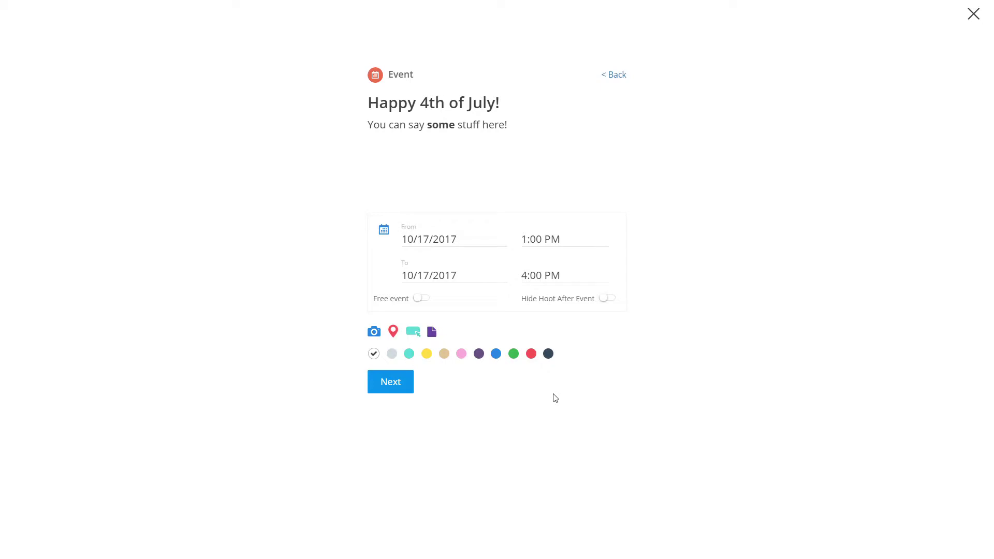
click(413, 333)
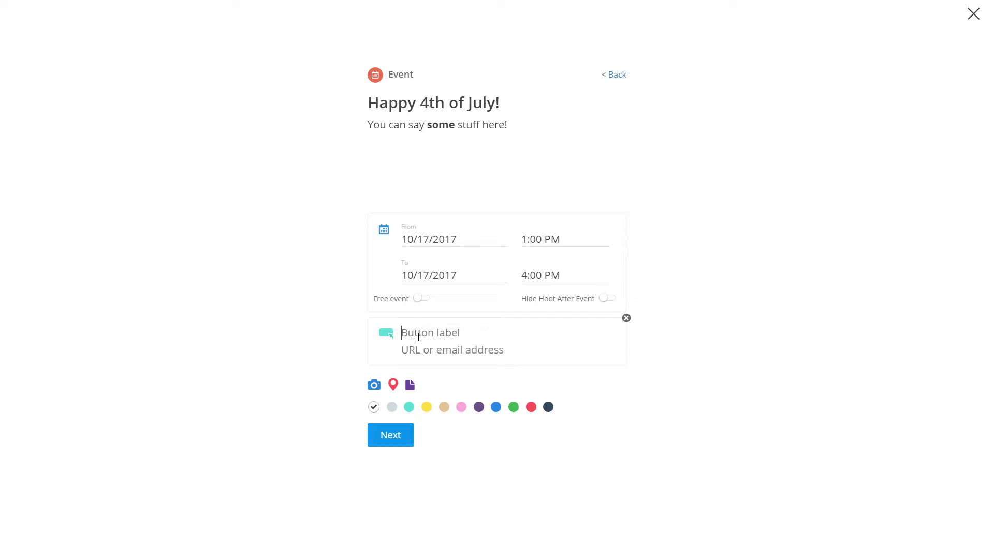
text(Take Survey Here)
key(Tab)
text(https://www.youtube.com/watch?v=HTR2CcBtgRQ)
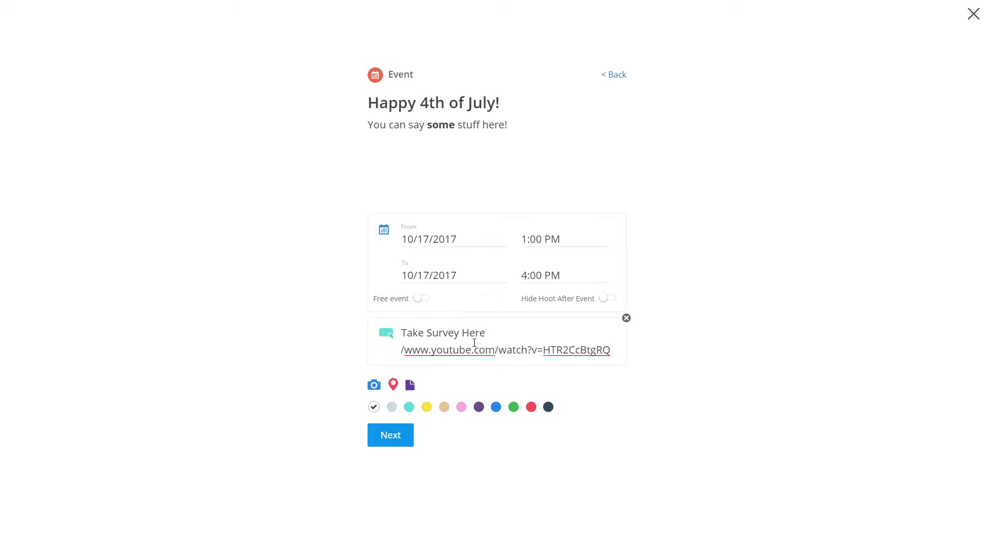
Step: Add the location Philadelphia, PA, United States to the event
click(396, 387)
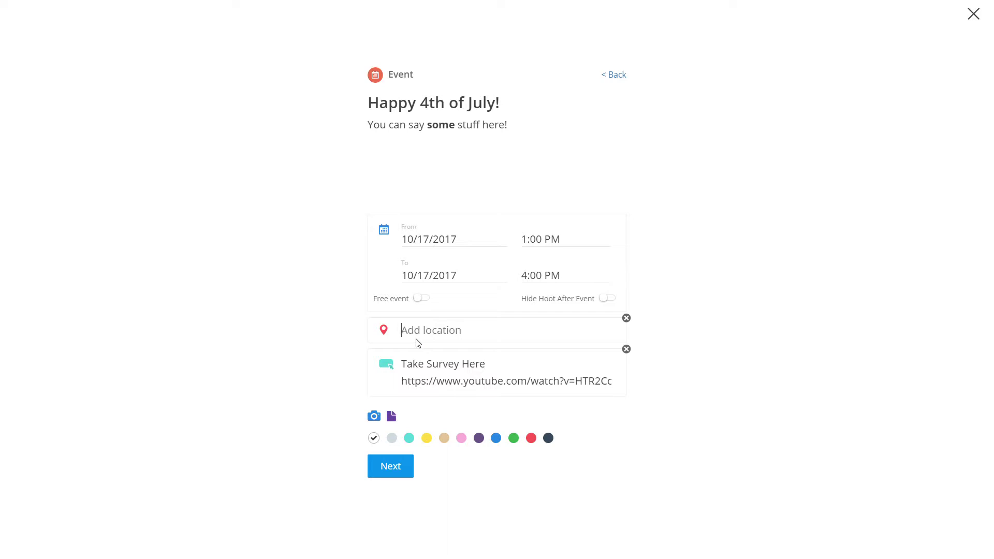
text(philadelp)
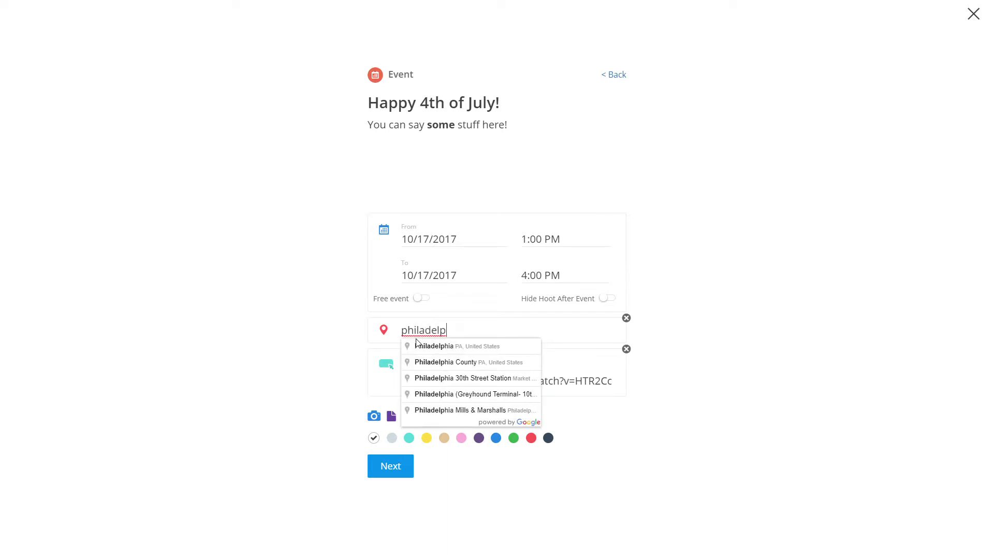
click(420, 348)
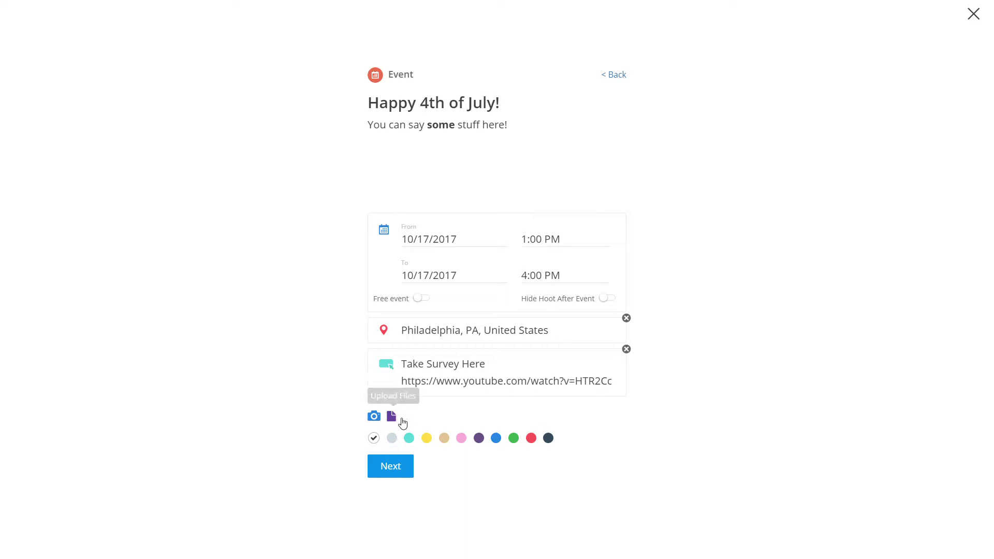
Step: Add a photo section to the event and run a web image search for "fireworks" in its upload dialog
click(374, 416)
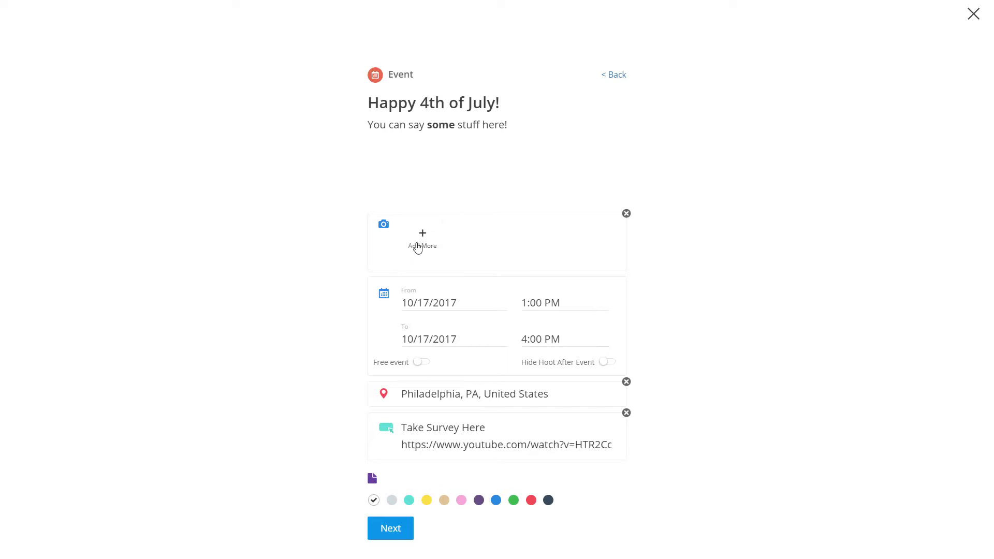
click(435, 246)
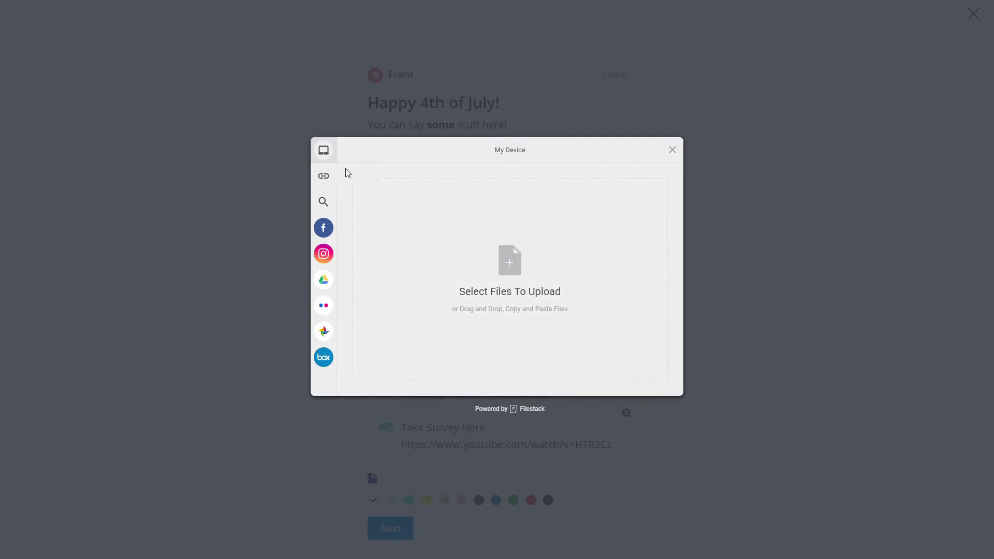
mouse_move(334, 156)
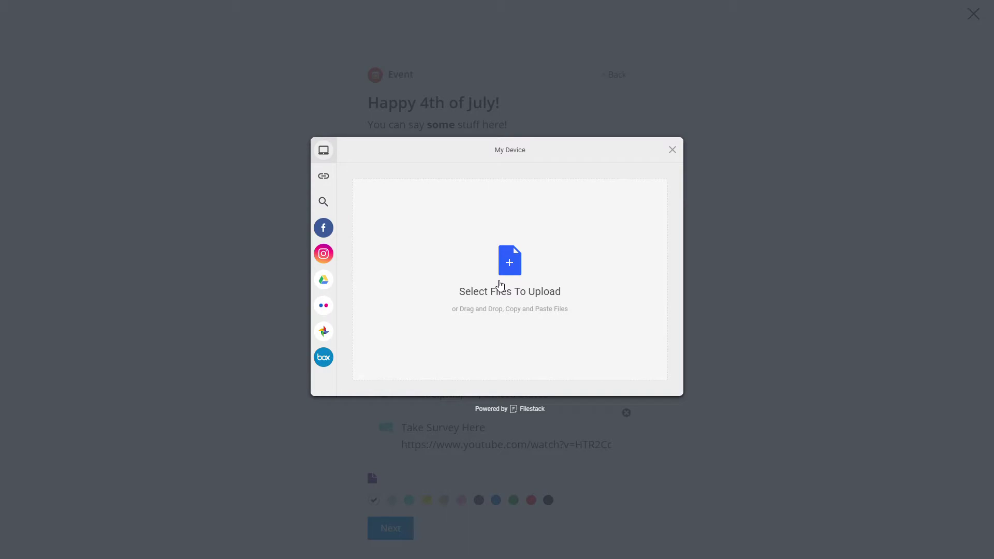
click(332, 176)
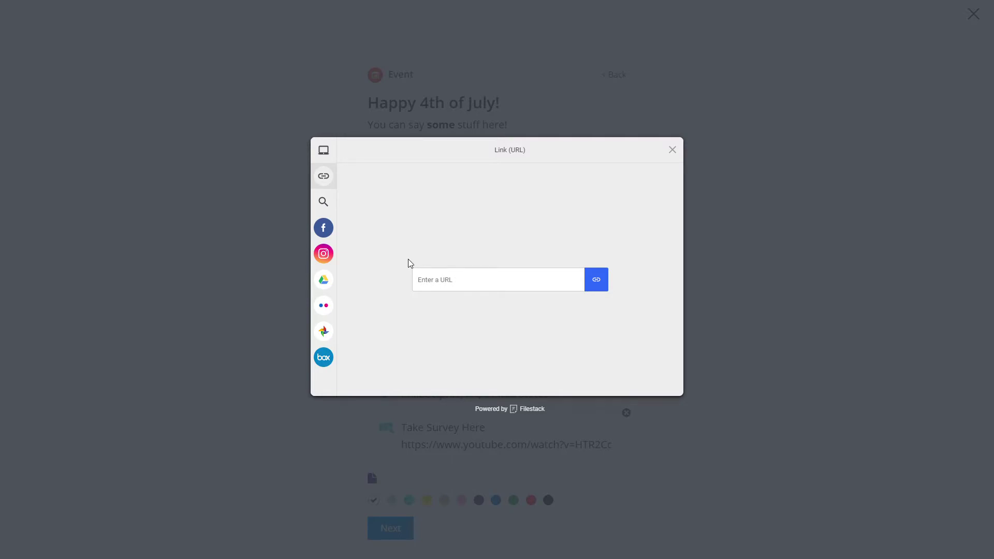
mouse_move(338, 240)
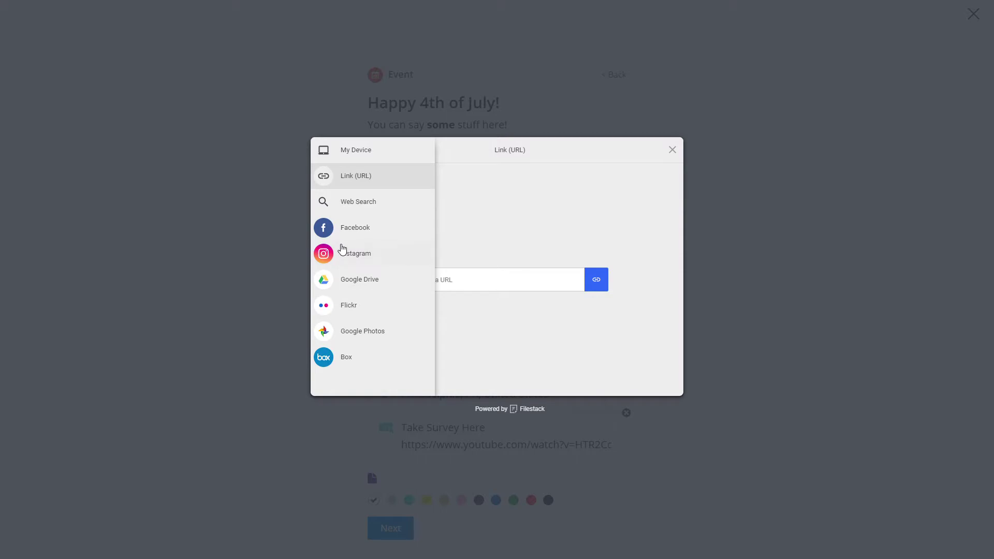
click(341, 208)
double_click(362, 208)
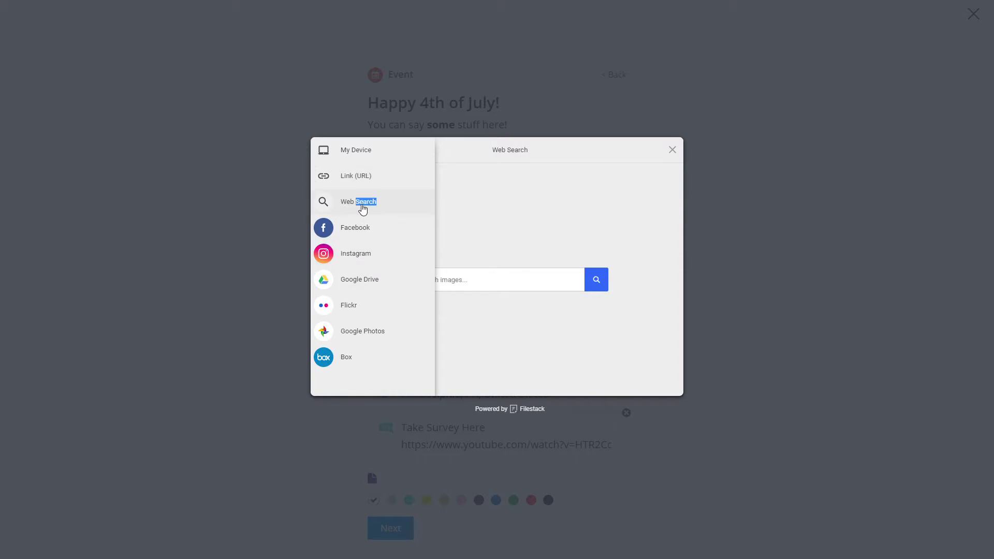
click(471, 278)
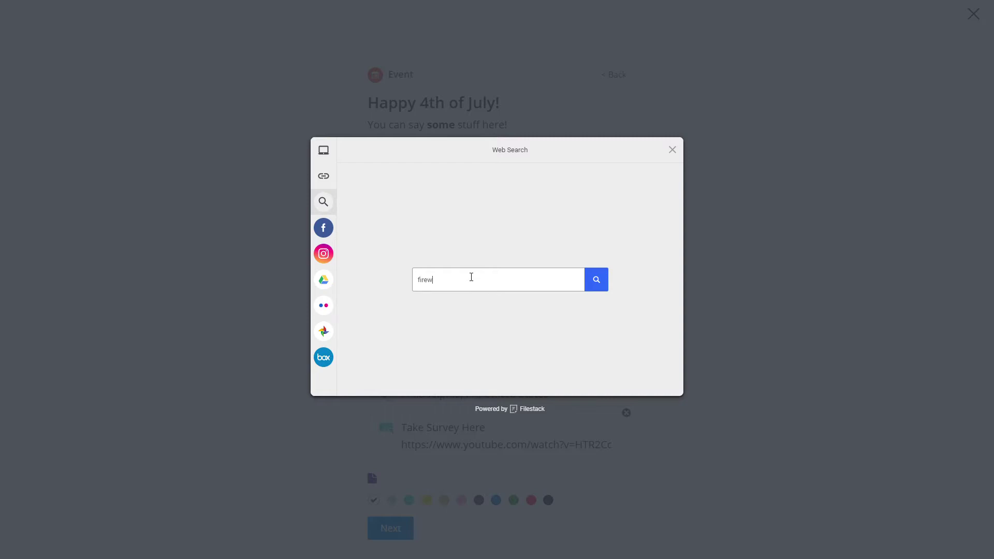
key(Return)
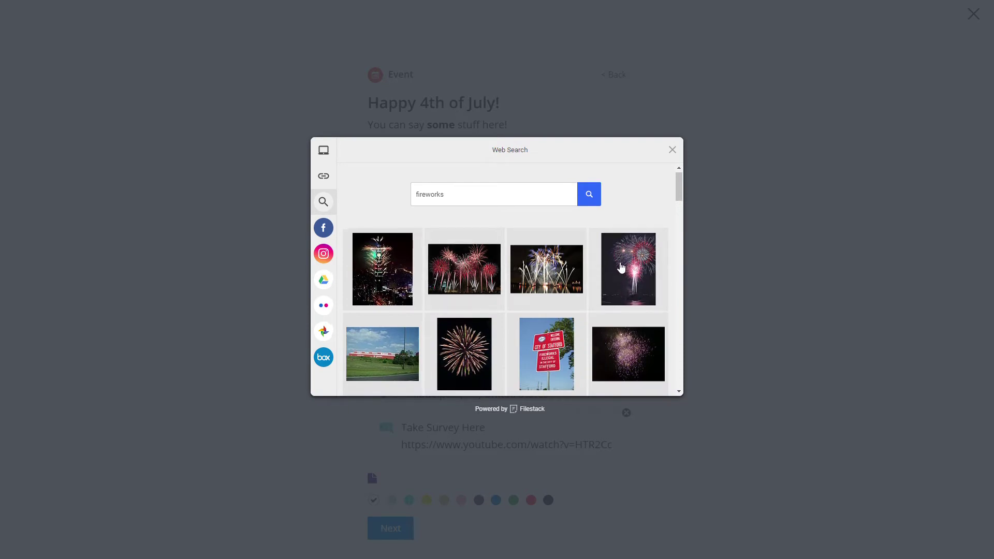
Step: Select two fireworks images from the search results: the fourth in the first row and the second in the second row
scroll(621, 267, down, 3)
scroll(621, 268, up, 3)
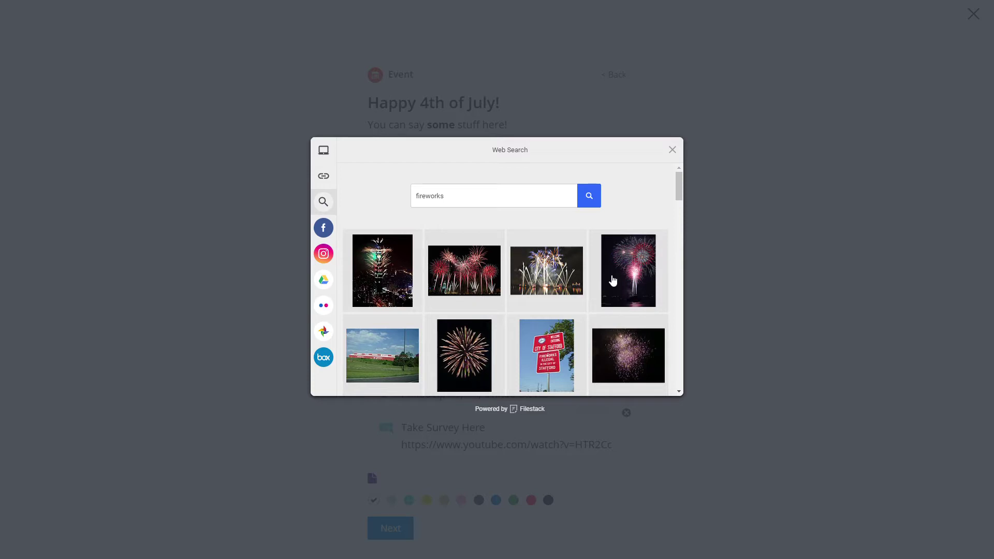
click(618, 278)
click(488, 345)
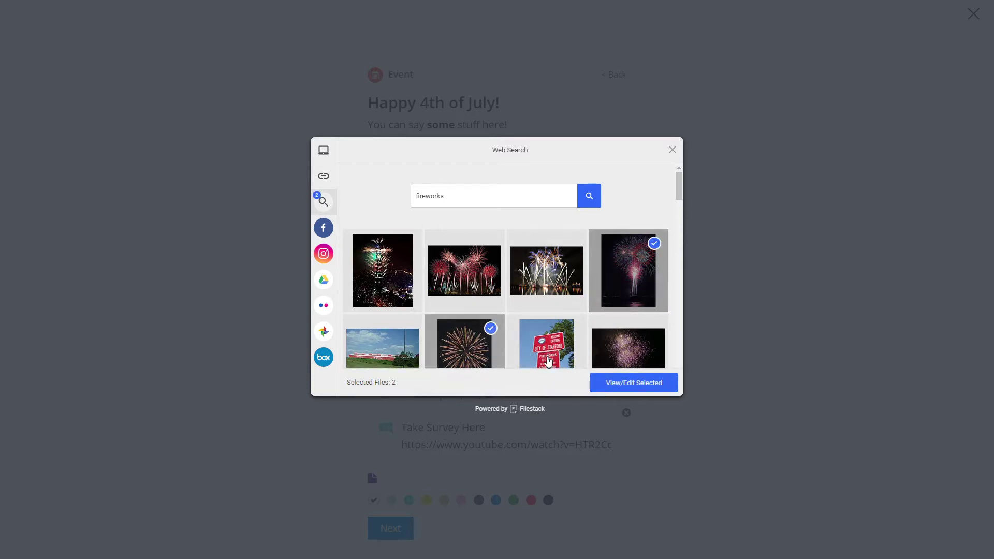
Step: Review the selected files, open Spider-Firework-Omiya-Japan.jpg in the image editor without altering it, and upload both fireworks images
click(630, 386)
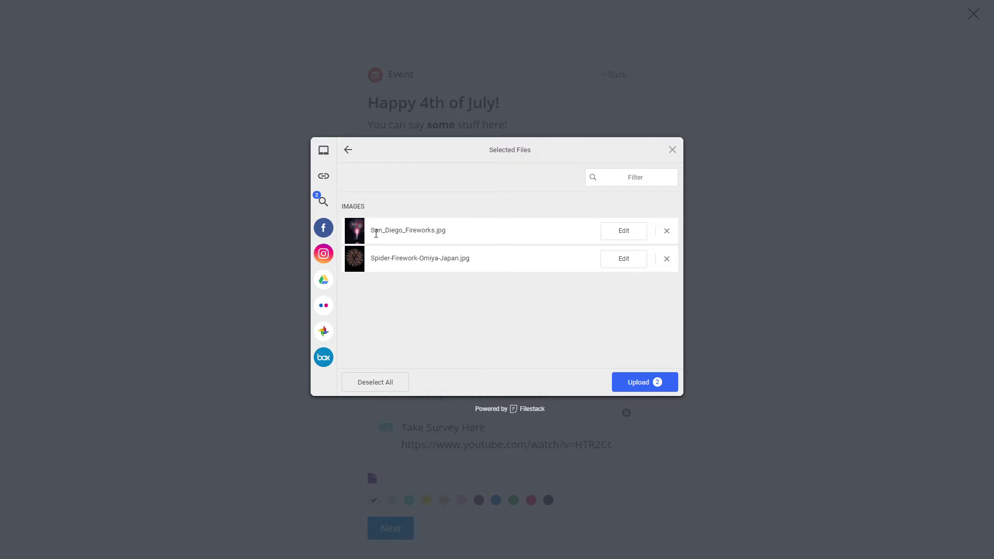
click(617, 263)
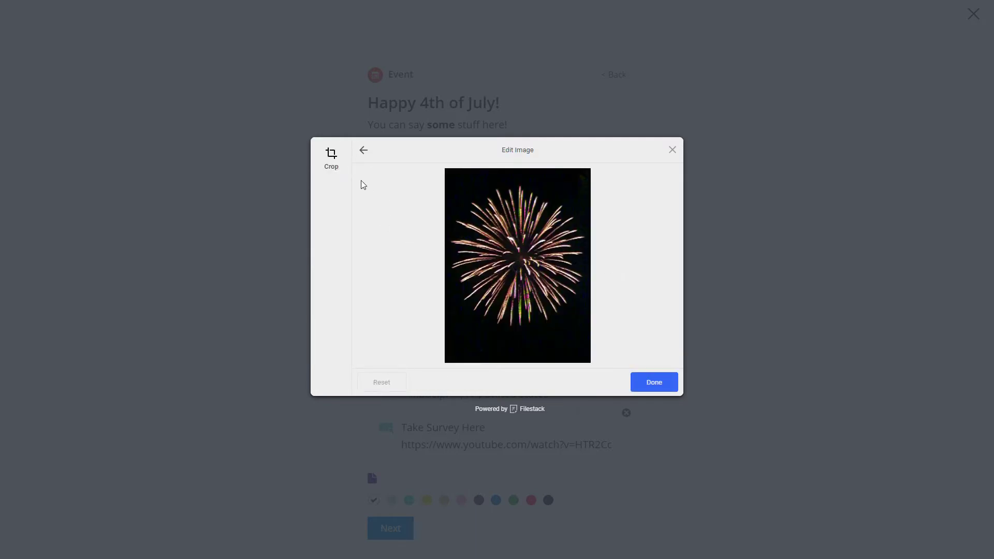
click(659, 388)
click(644, 388)
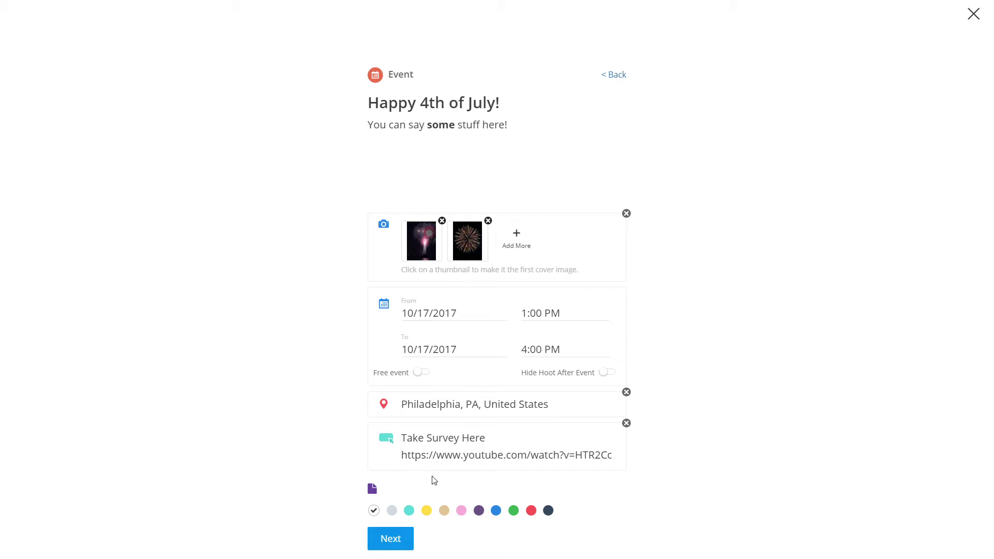
Step: Set the event's background colour to dark navy and continue to the board and collection settings
click(498, 511)
click(548, 511)
click(401, 538)
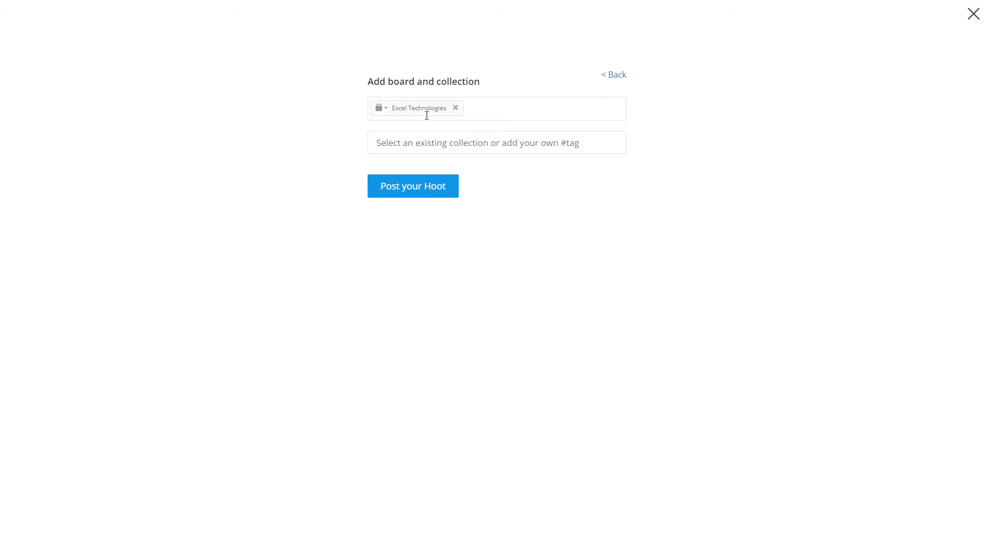
Step: Assign the event to the #events collection and post it to the Excel Technologies board
click(432, 147)
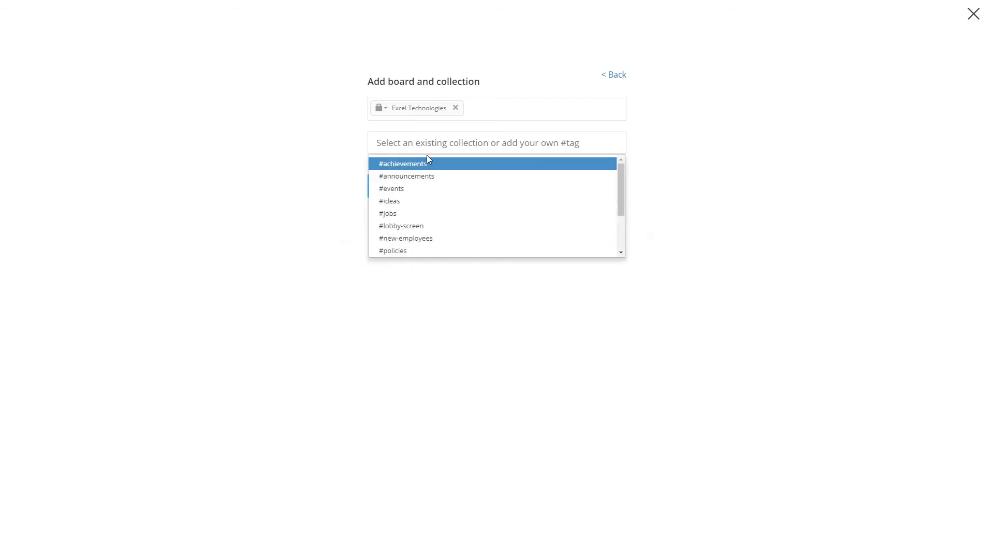
click(419, 189)
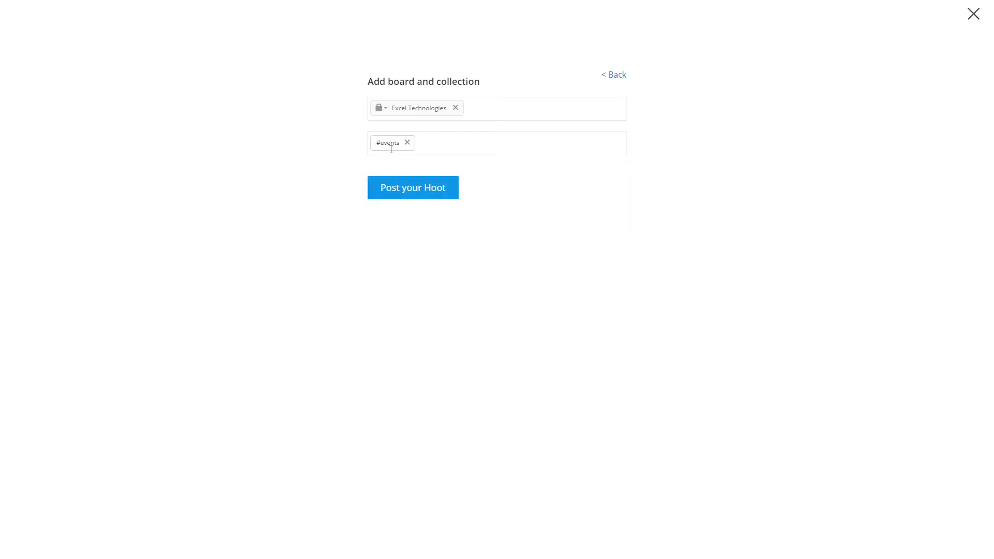
click(402, 195)
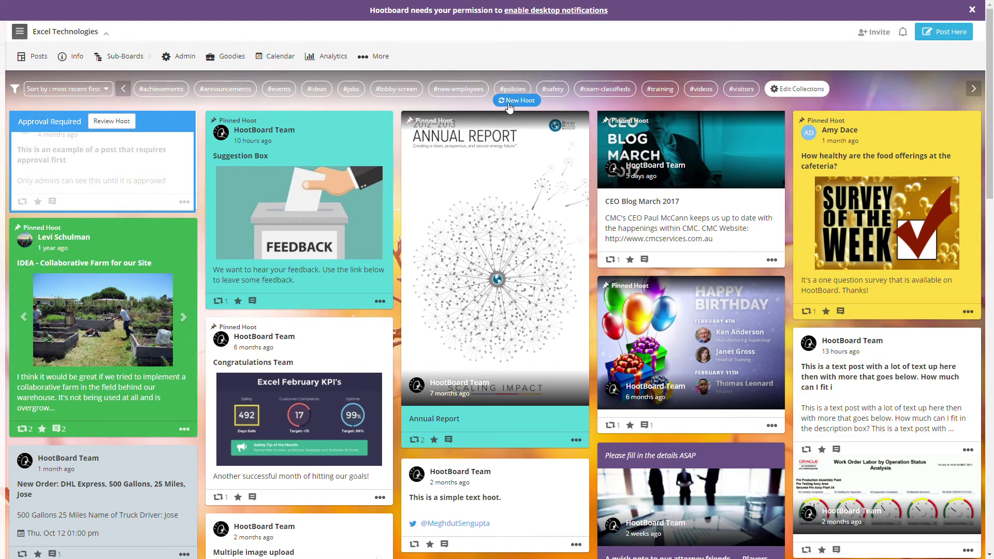
Step: Load the new hoot on the board, open the "Happy 4th of July!" post and view both of its fireworks images
click(516, 101)
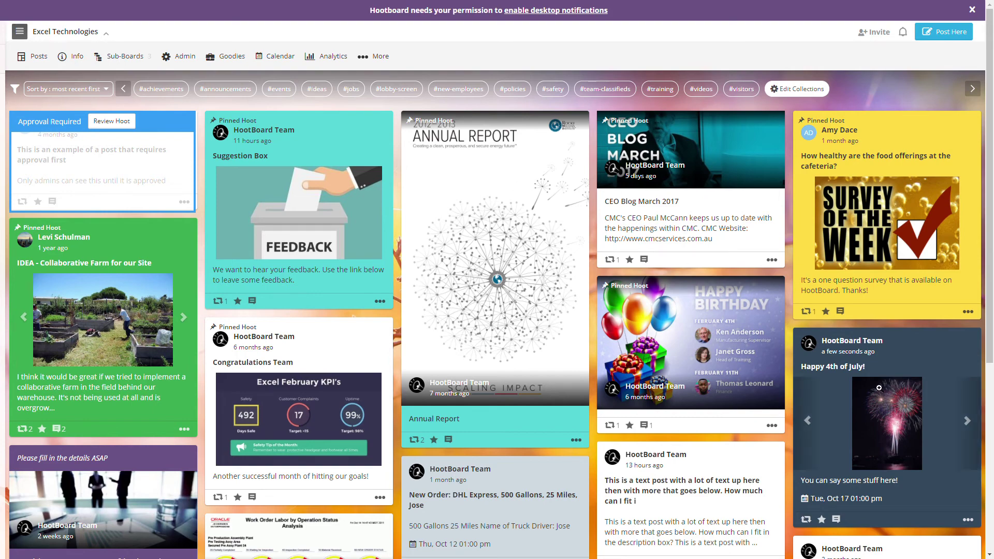
double_click(859, 369)
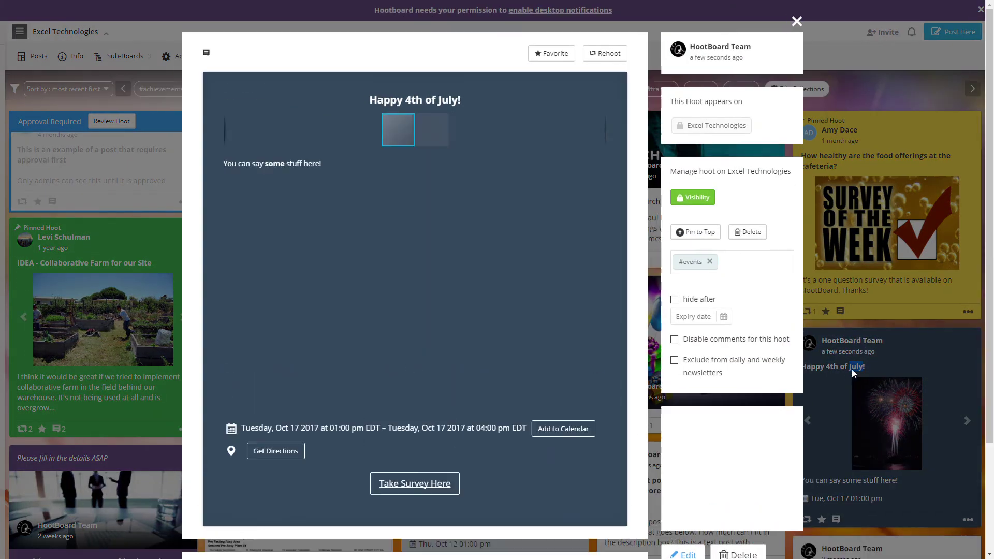
scroll(565, 318, down, 4)
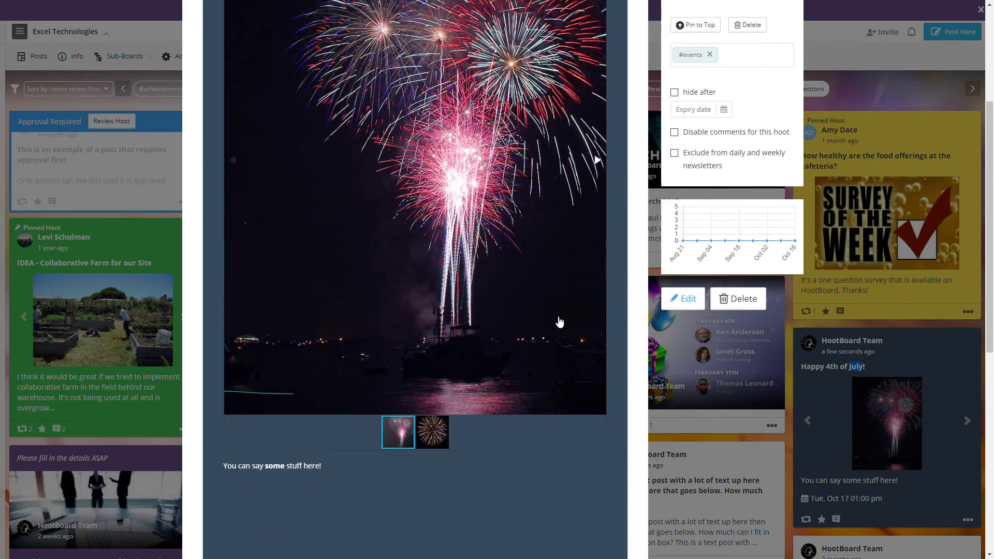
scroll(424, 462, up, 1)
click(429, 473)
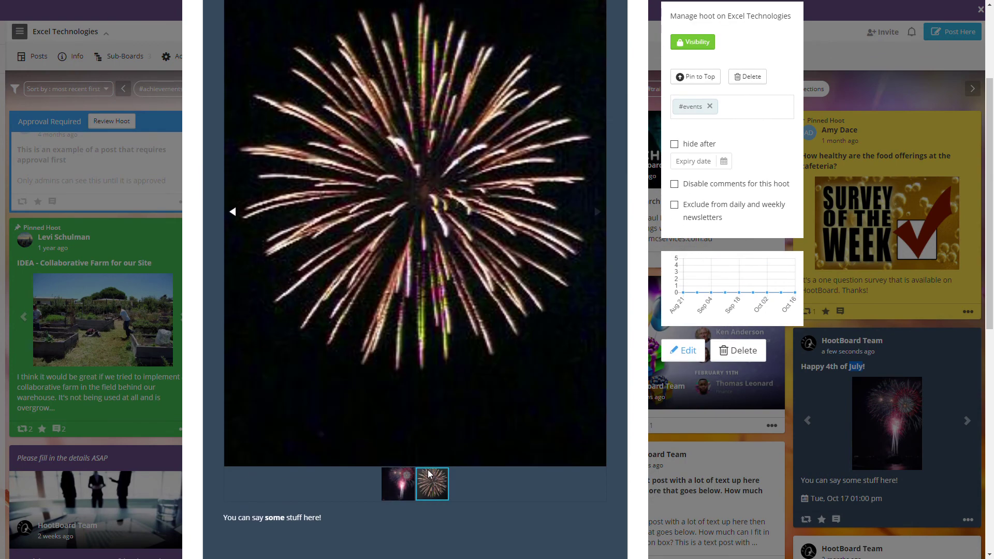
scroll(445, 437, down, 3)
click(398, 335)
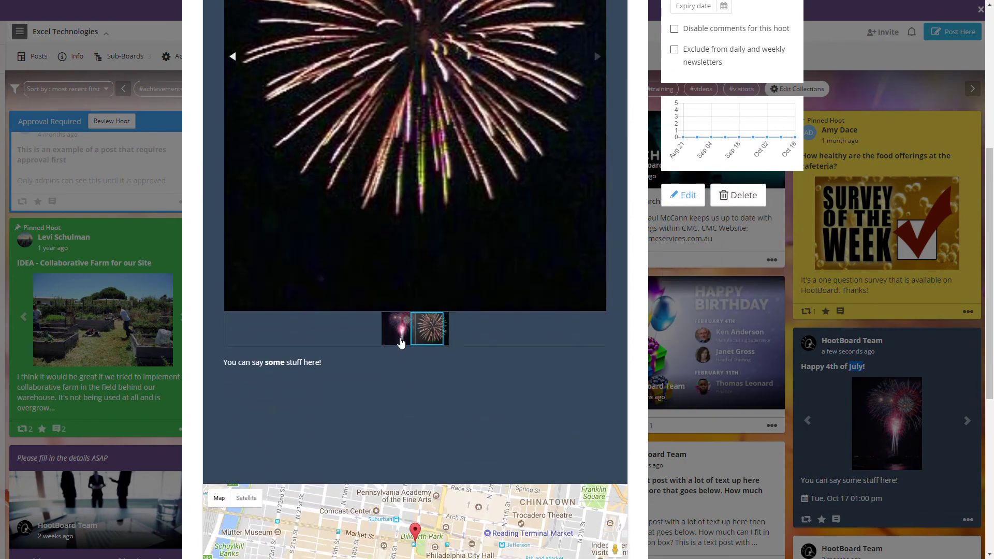
Step: Check the post's map, date and location details, follow its "Take Survey Here" link and pause the YouTube video
scroll(403, 372, down, 2)
scroll(403, 384, down, 3)
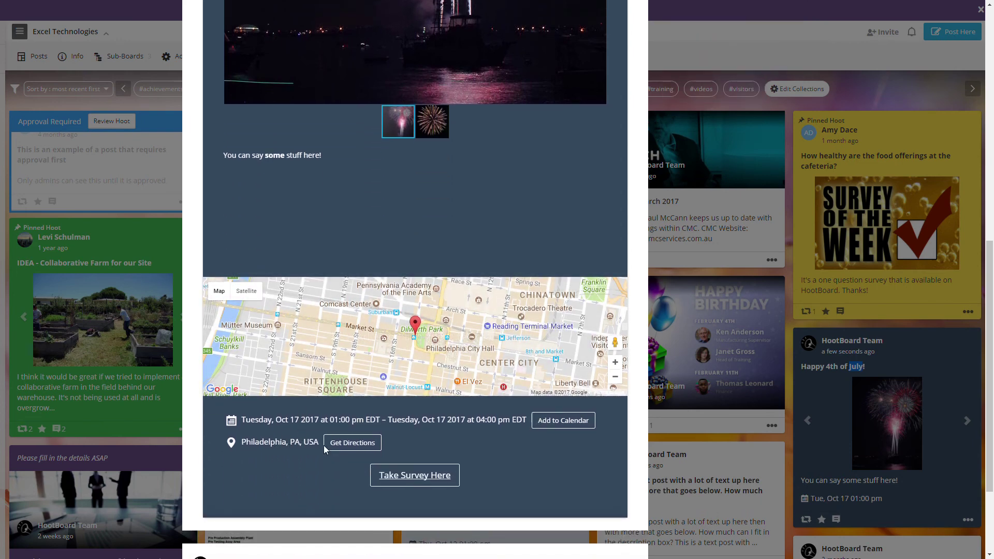
click(411, 478)
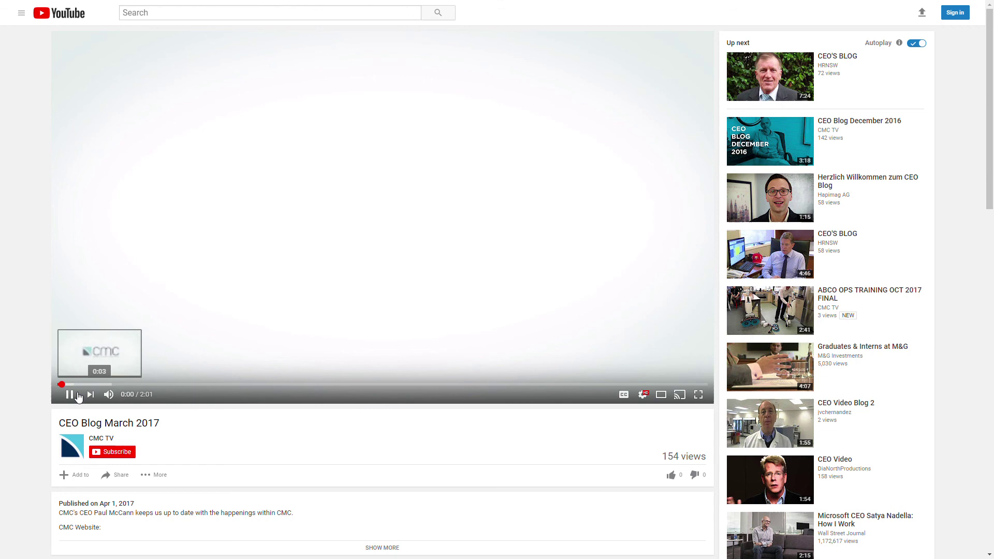
click(78, 393)
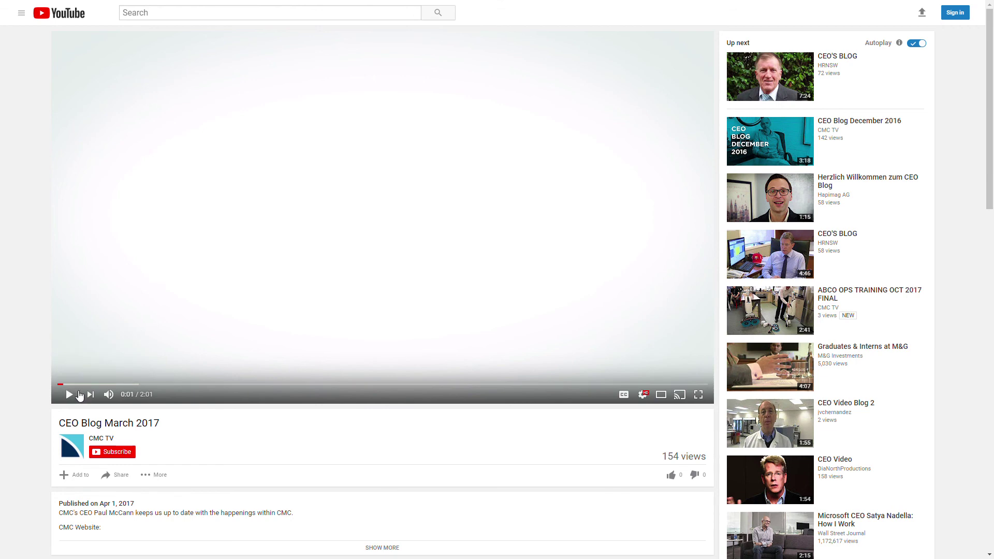